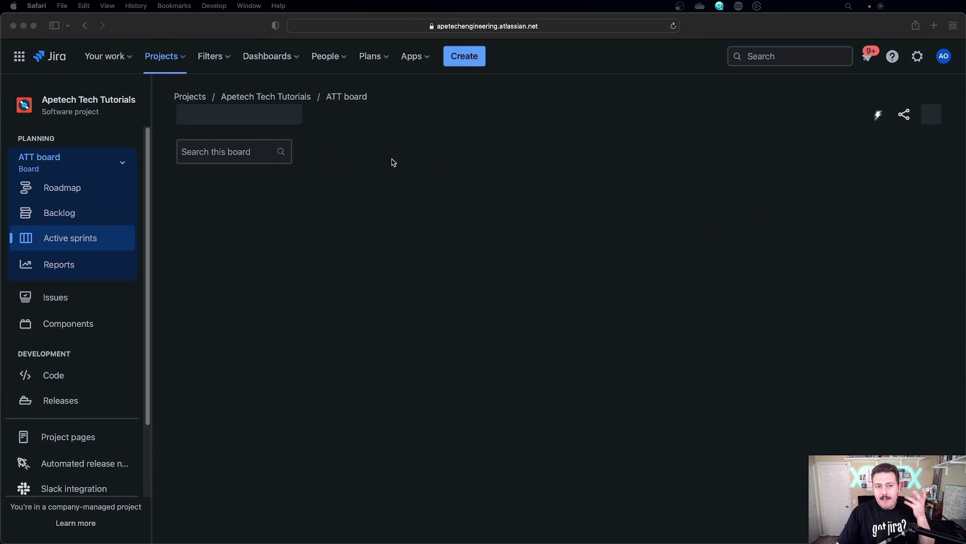
- Go to the shared teams list under Plans, showing Cloud Team, Data Team, Demo Team, Team A and Team B
{"action": "left_click", "coordinate": [332, 61]}
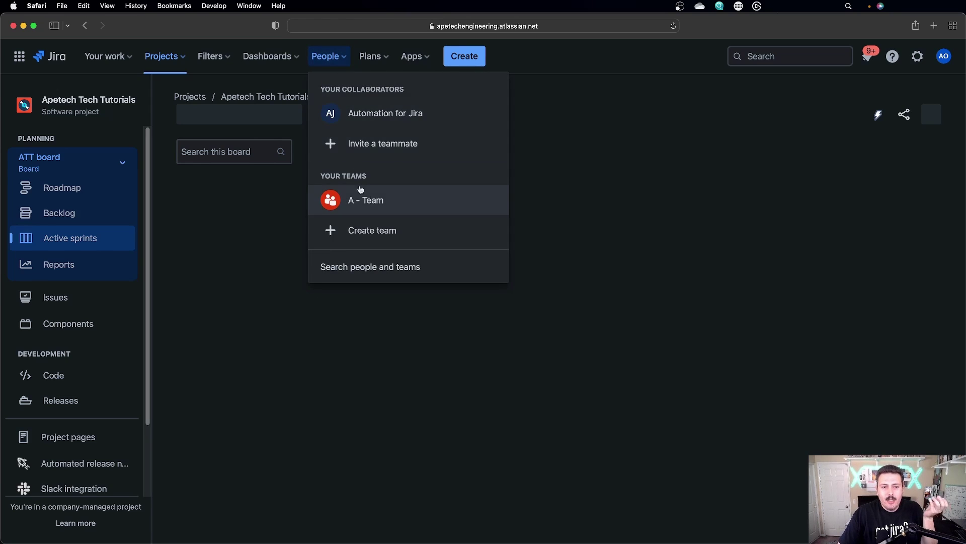
{"action": "left_click", "coordinate": [376, 237]}
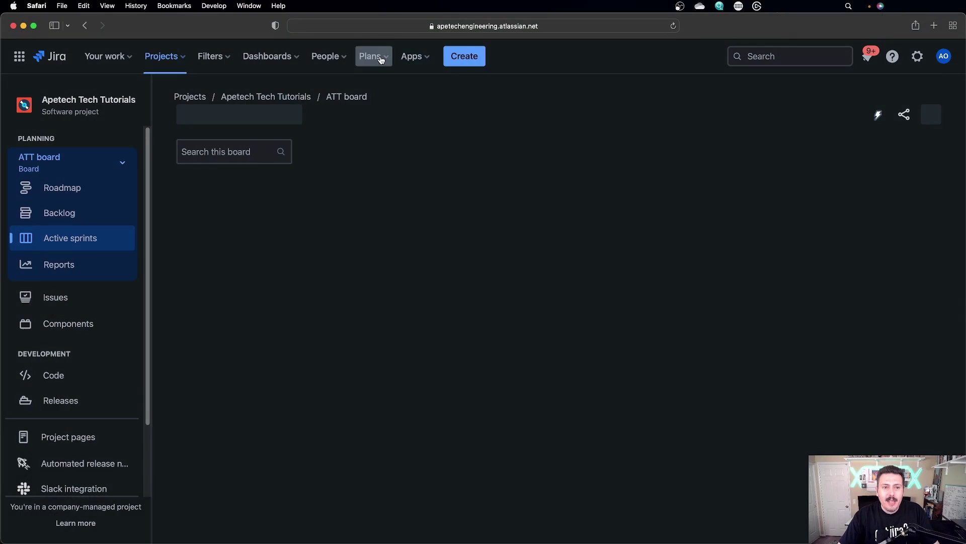
{"action": "left_click", "coordinate": [380, 58]}
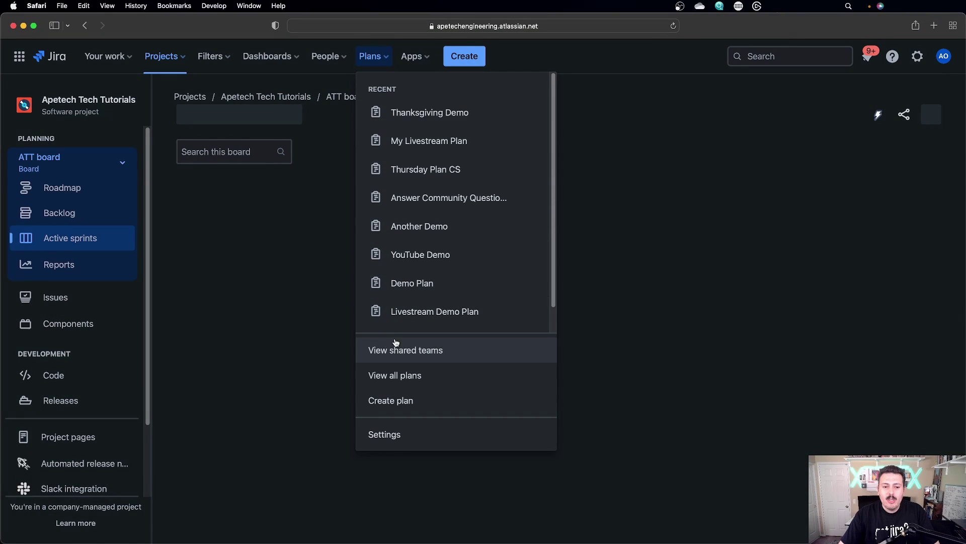
{"action": "left_click", "coordinate": [400, 358]}
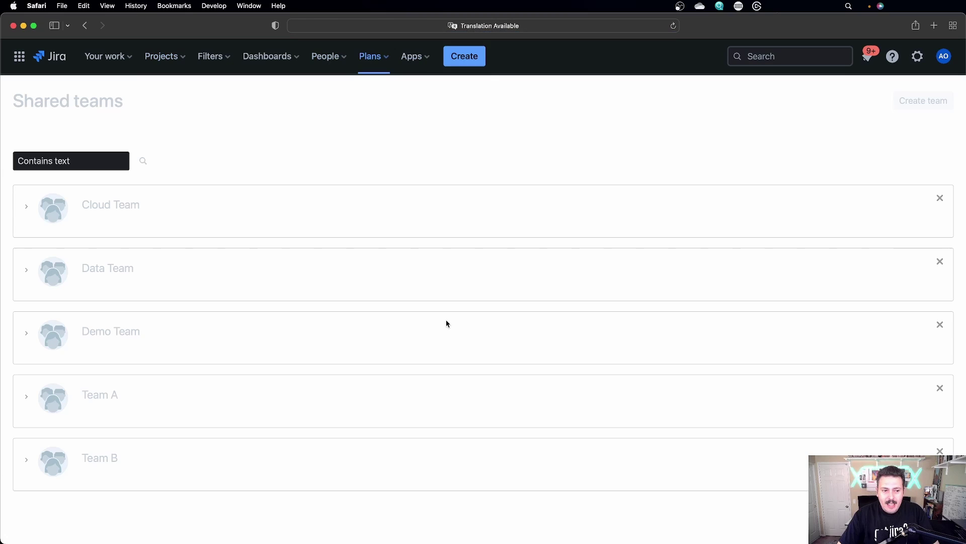
- Start a new shared team, type 'T' as its name, then cancel the dialog
{"action": "left_click", "coordinate": [921, 102]}
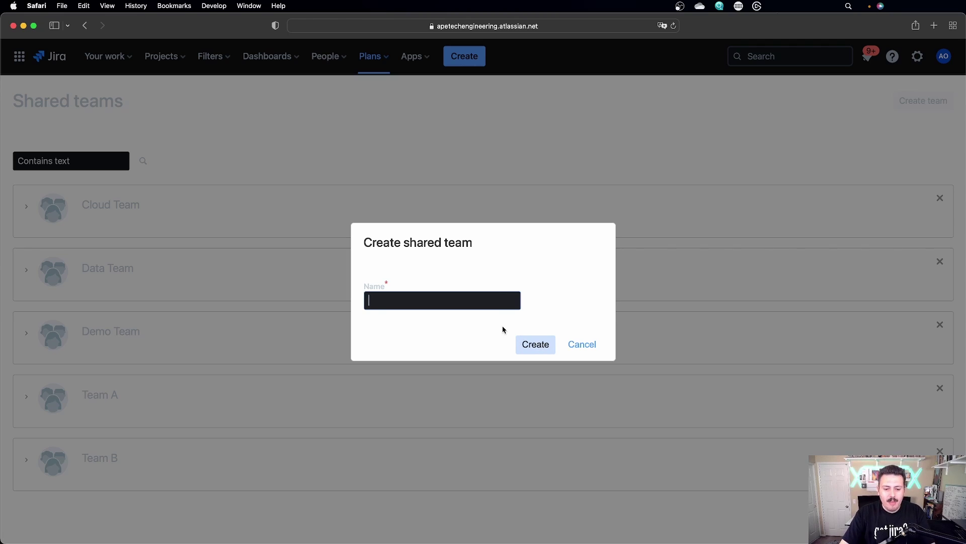
{"action": "type", "text": "The Name of my team"}
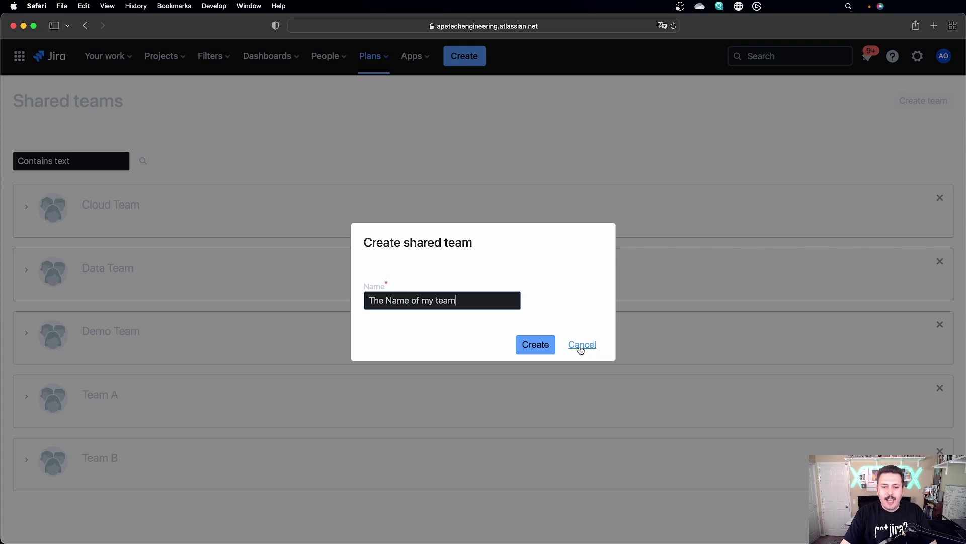
{"action": "left_click", "coordinate": [581, 347]}
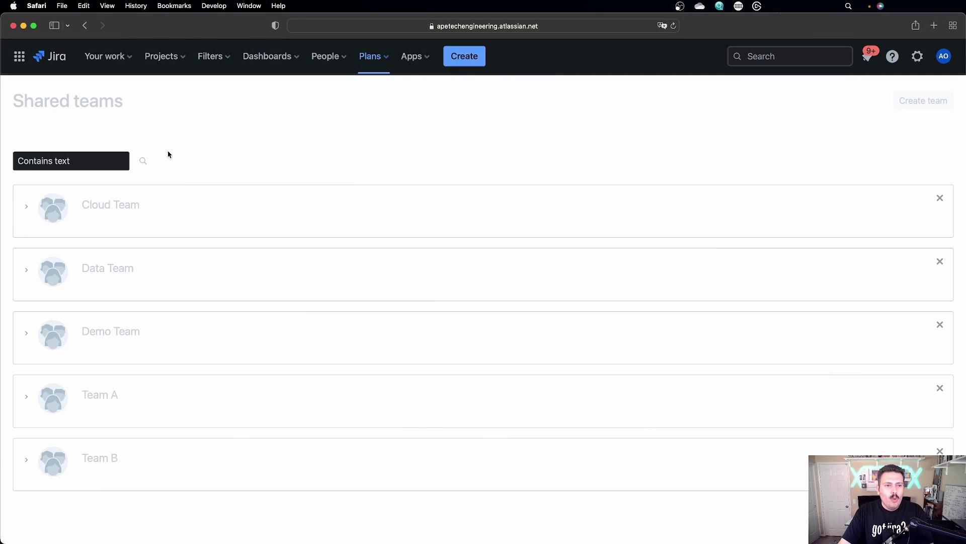
- Open issue ATT-16 on the Apetech Tech Tutorials board, review its details, then close it
{"action": "left_click", "coordinate": [166, 57]}
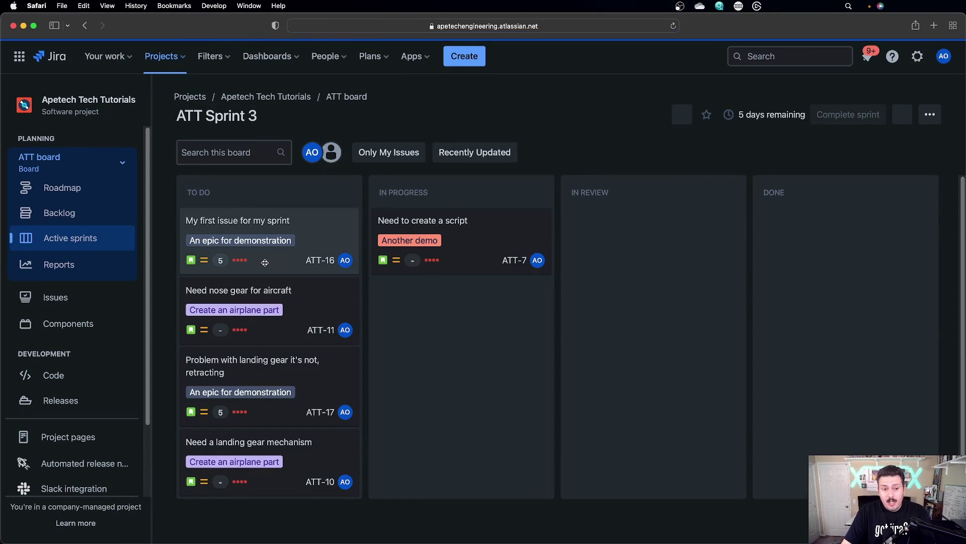
{"action": "left_click", "coordinate": [310, 233]}
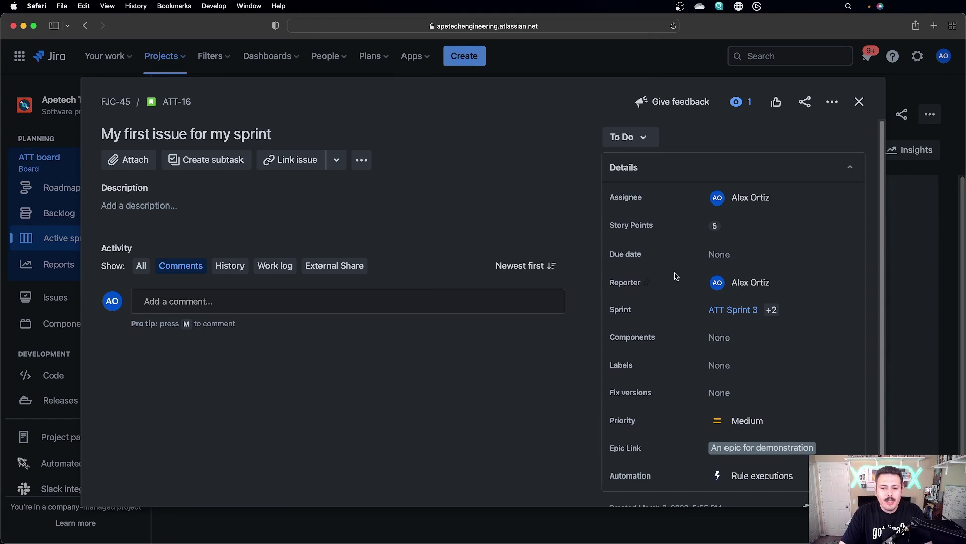
{"action": "scroll", "coordinate": [708, 328], "scroll_direction": "down", "scroll_amount": 3}
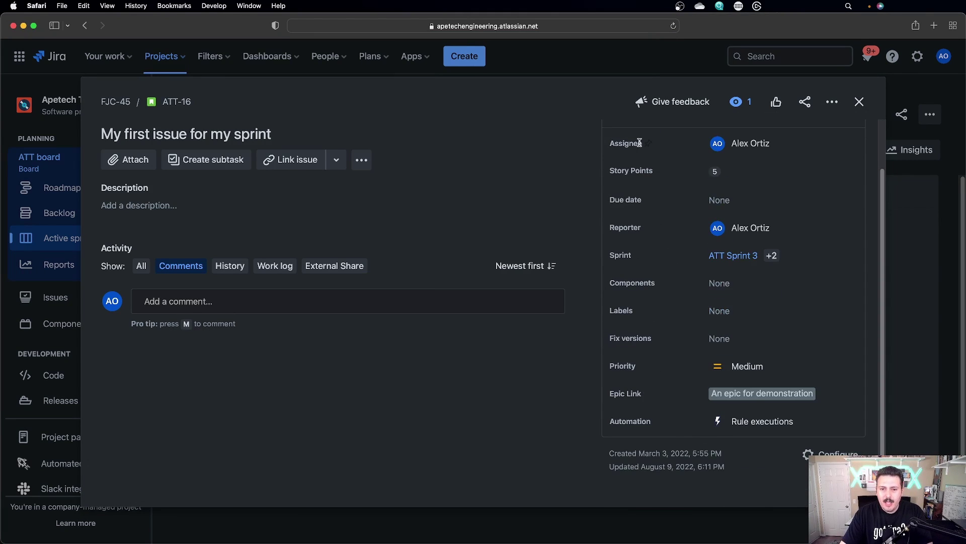
{"action": "left_click", "coordinate": [860, 102]}
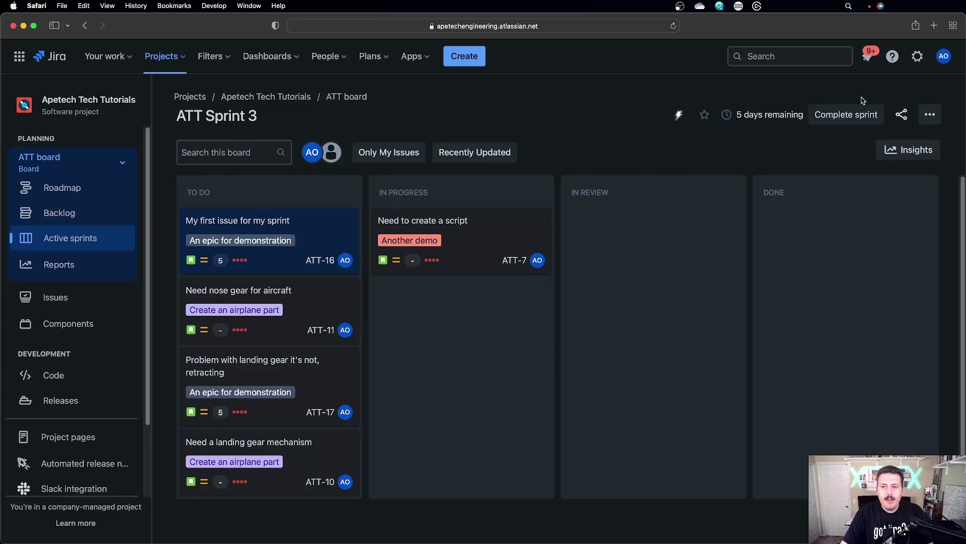
{"action": "scroll", "coordinate": [58, 384], "scroll_direction": "down", "scroll_amount": 3}
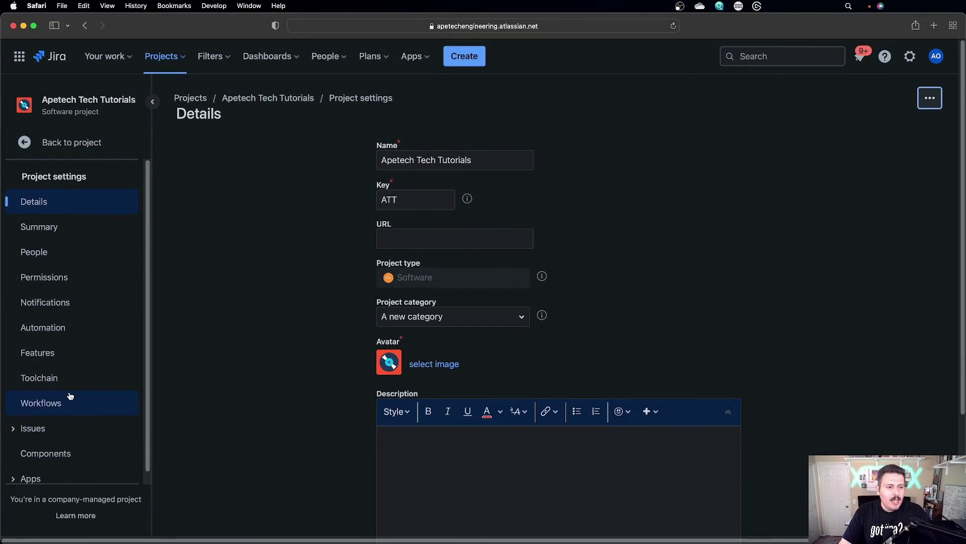
- Open ATT: Scrum Default Issue Screen from the ATT: Scrum Default Screen Scheme under Issues > Screens
{"action": "scroll", "coordinate": [63, 385], "scroll_direction": "down", "scroll_amount": 3}
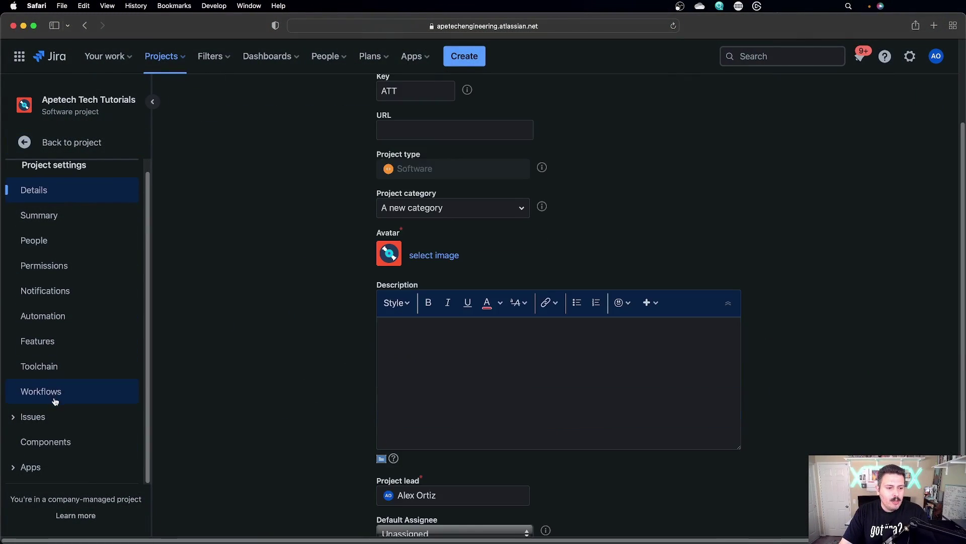
{"action": "left_click", "coordinate": [11, 417]}
{"action": "scroll", "coordinate": [44, 460], "scroll_direction": "down", "scroll_amount": 3}
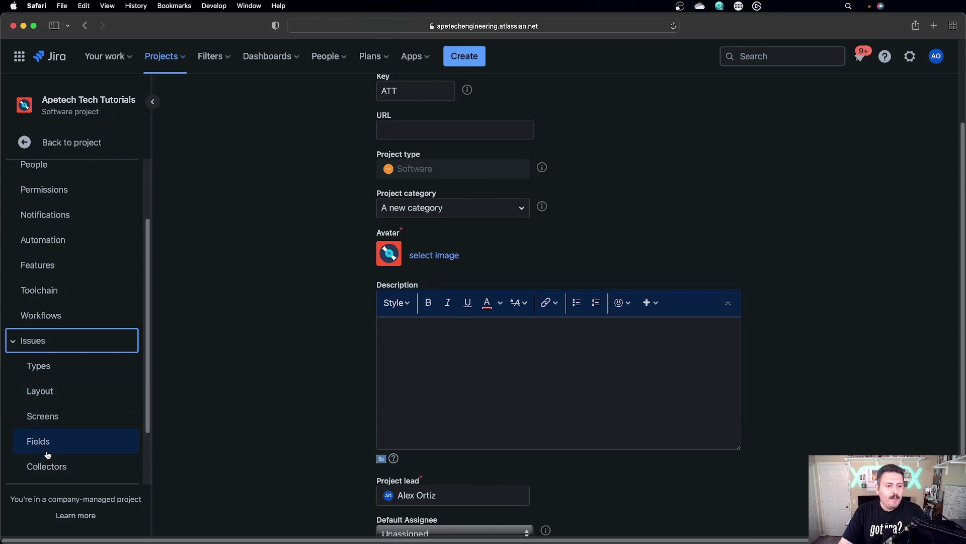
{"action": "left_click", "coordinate": [49, 418]}
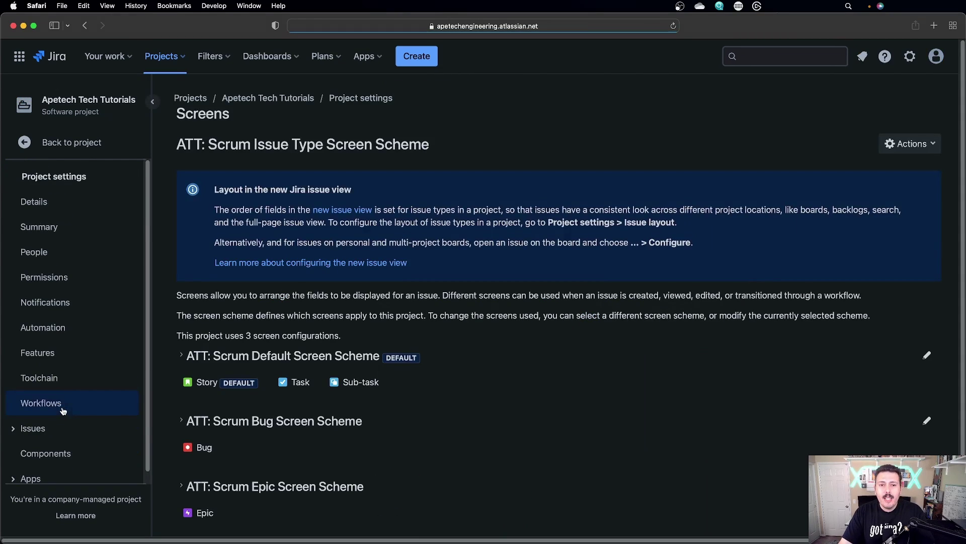
{"action": "left_click", "coordinate": [182, 356]}
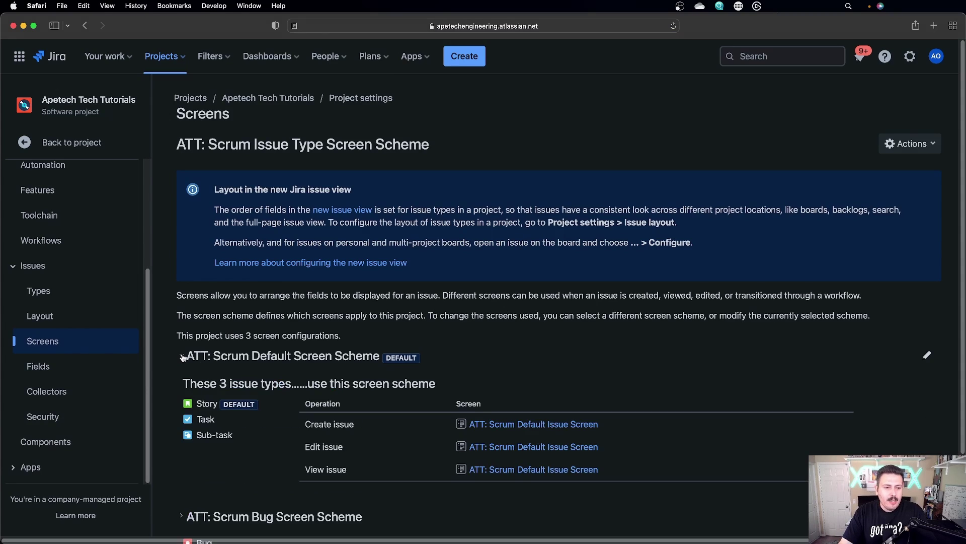
{"action": "left_click", "coordinate": [530, 425]}
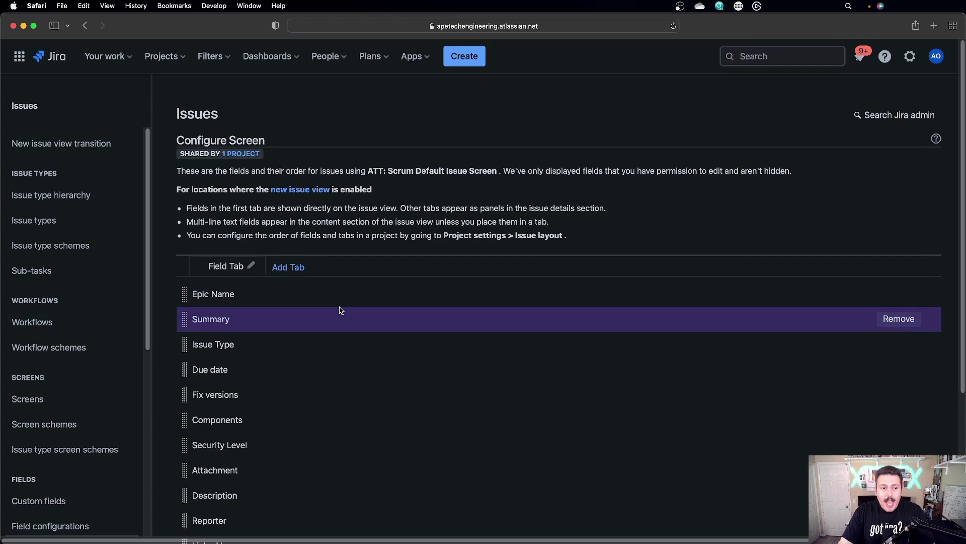
- Add the Team field to the ATT: Scrum Default Issue Screen
{"action": "scroll", "coordinate": [338, 310], "scroll_direction": "down", "scroll_amount": 4}
{"action": "left_click", "coordinate": [245, 500]}
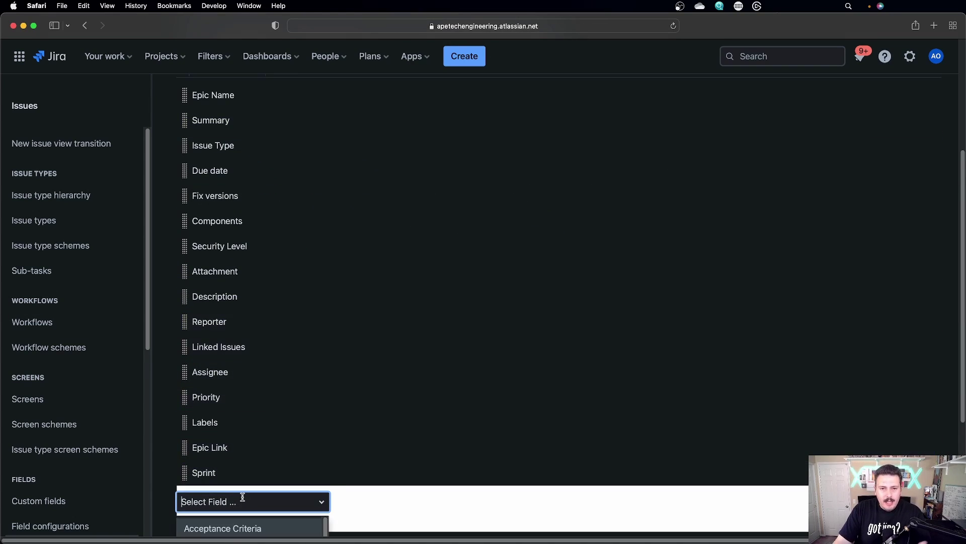
{"action": "type", "text": "team"}
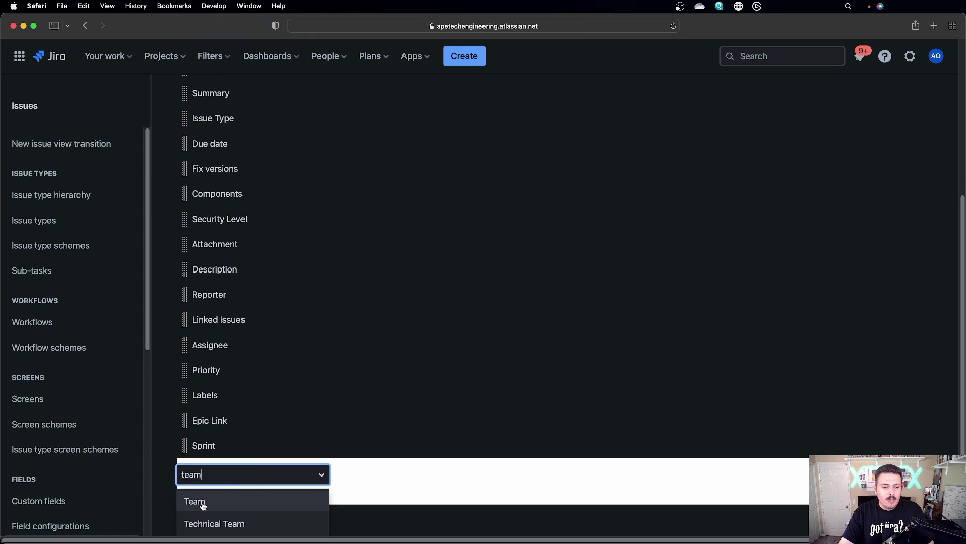
{"action": "left_click", "coordinate": [203, 505]}
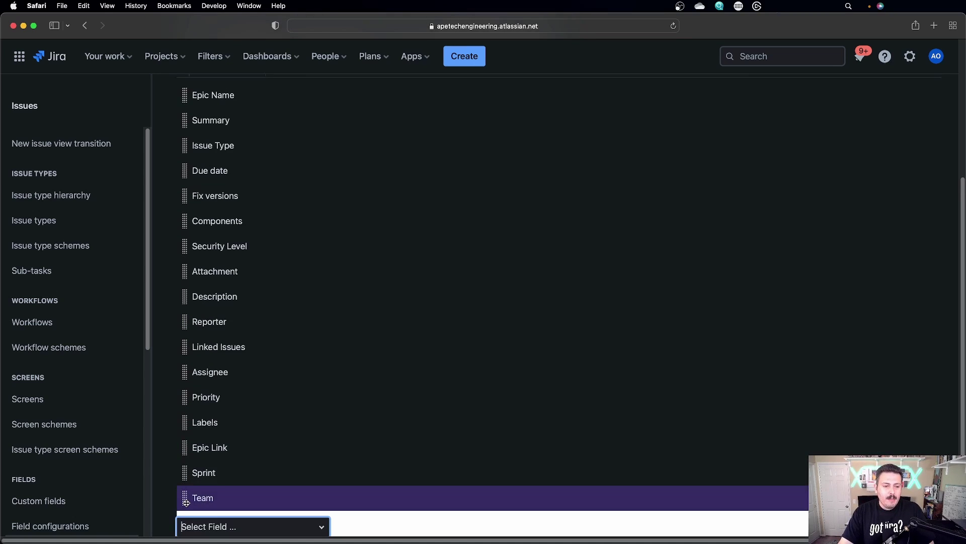
- Move Team just below Reporter, then return to the Apetech Tech Tutorials (ATT) project
{"action": "left_click_drag", "start_coordinate": [178, 496], "coordinate": [184, 332]}
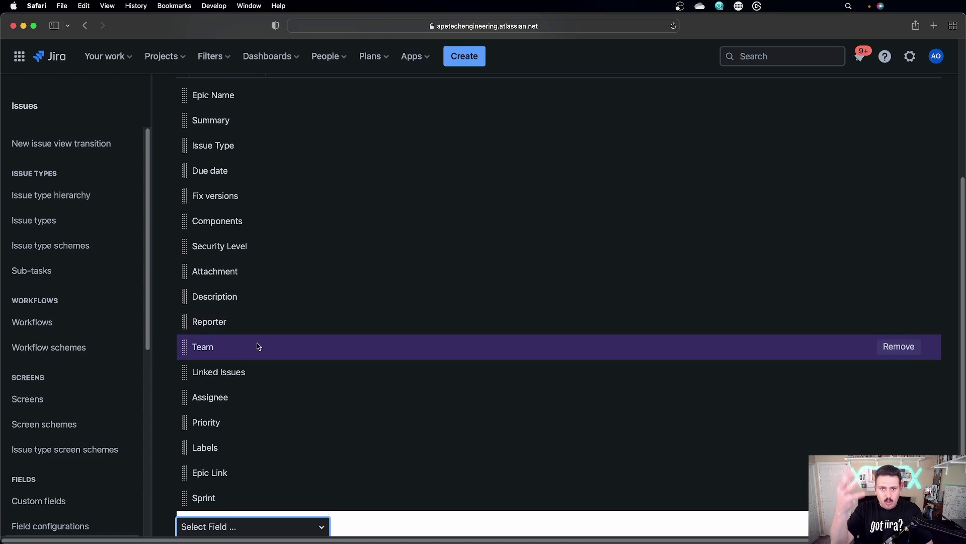
{"action": "left_click", "coordinate": [162, 56]}
{"action": "left_click", "coordinate": [203, 110]}
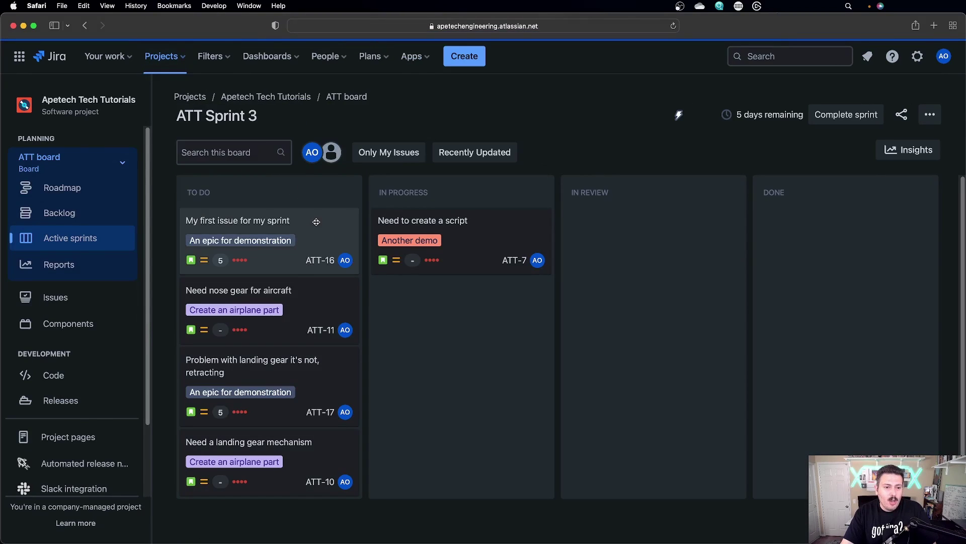
- Check ATT-16's Team field, then draft a new issue with Team A and cancel it
{"action": "left_click", "coordinate": [316, 217]}
{"action": "scroll", "coordinate": [687, 352], "scroll_direction": "down", "scroll_amount": 3}
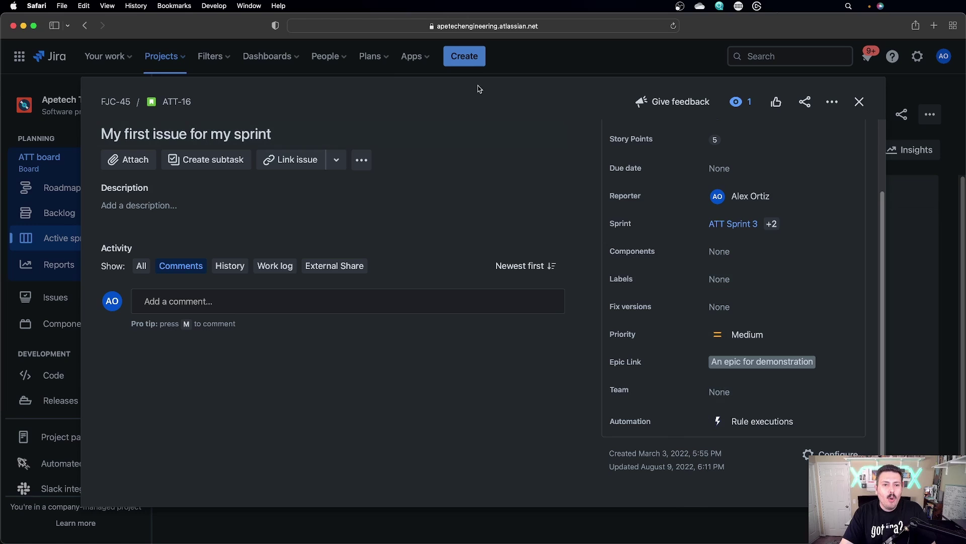
{"action": "left_click", "coordinate": [469, 56]}
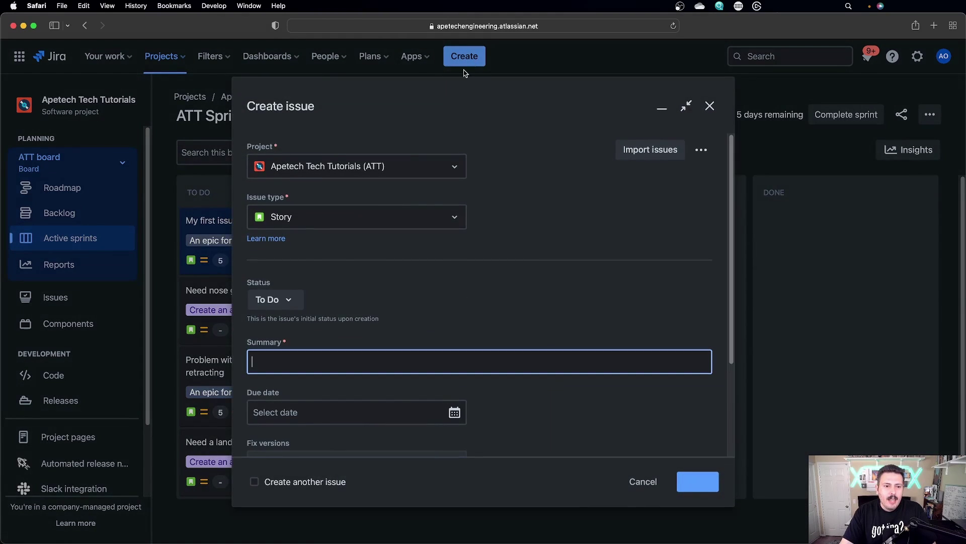
{"action": "scroll", "coordinate": [526, 268], "scroll_direction": "down", "scroll_amount": 10}
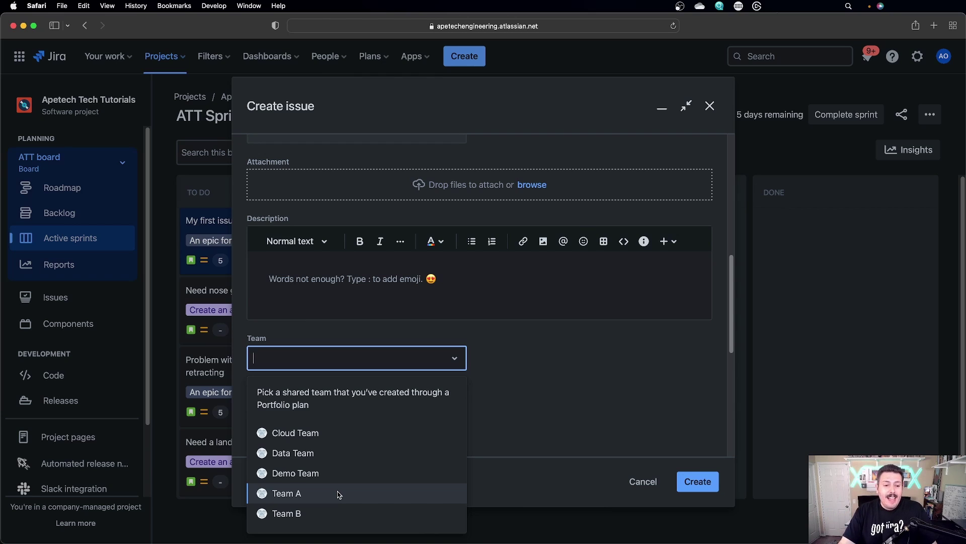
{"action": "left_click", "coordinate": [339, 495]}
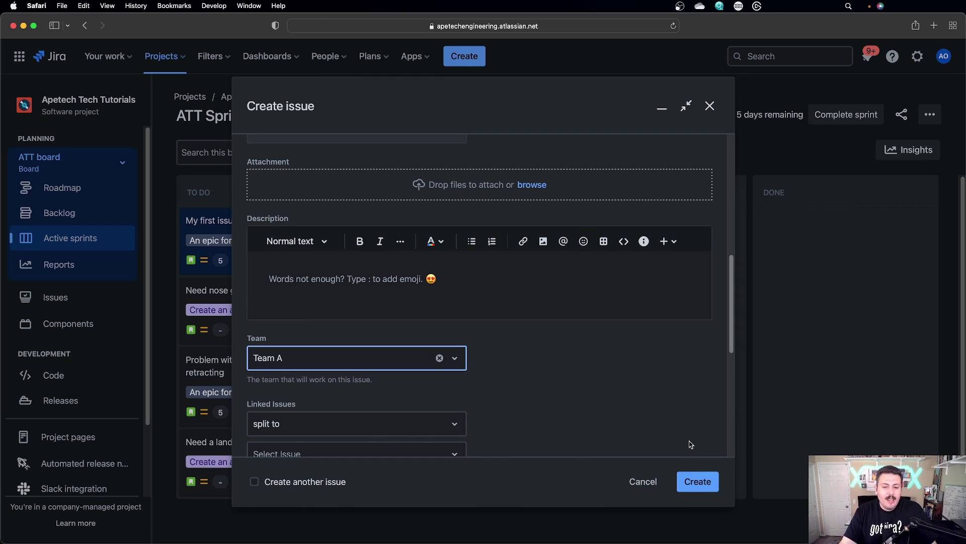
{"action": "left_click", "coordinate": [643, 482]}
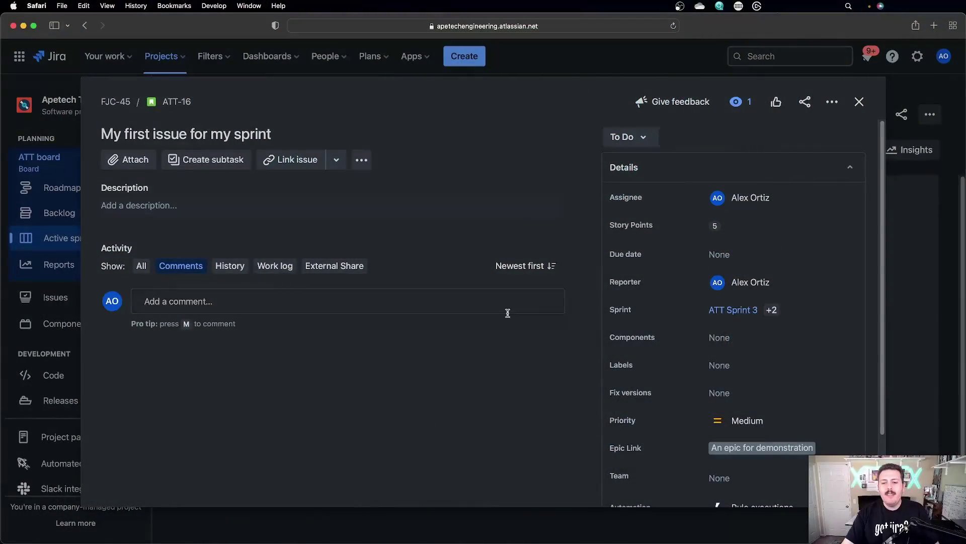
- Set ATT-16's Team to Data Team and close the issue
{"action": "scroll", "coordinate": [745, 390], "scroll_direction": "down", "scroll_amount": 2}
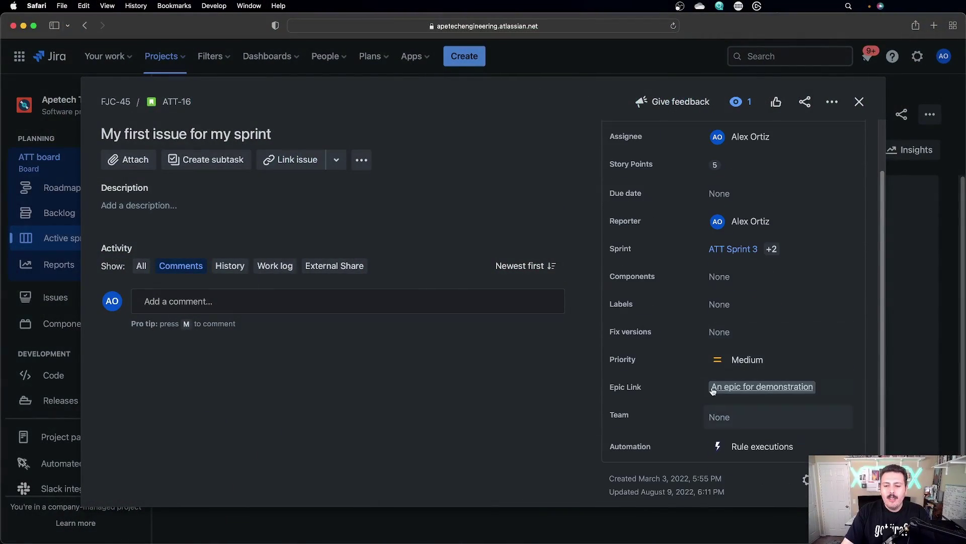
{"action": "left_click", "coordinate": [728, 418]}
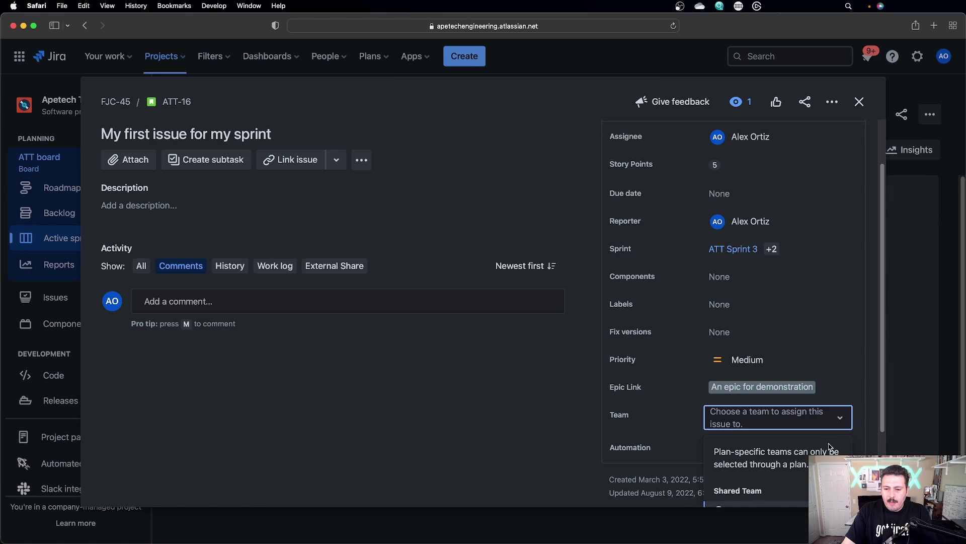
{"action": "scroll", "coordinate": [829, 447], "scroll_direction": "down", "scroll_amount": 3}
{"action": "left_click", "coordinate": [789, 432]}
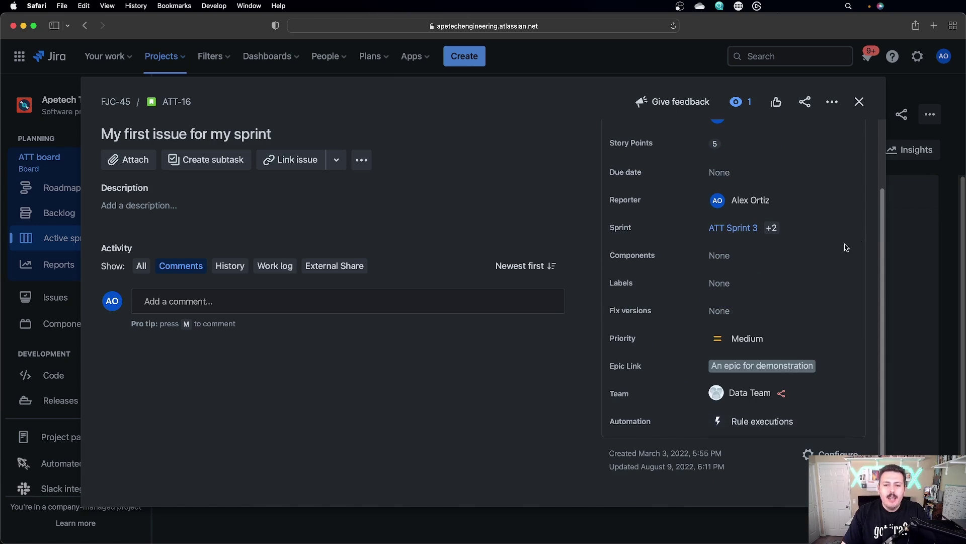
{"action": "scroll", "coordinate": [797, 269], "scroll_direction": "up", "scroll_amount": 2}
{"action": "scroll", "coordinate": [815, 272], "scroll_direction": "down", "scroll_amount": 1}
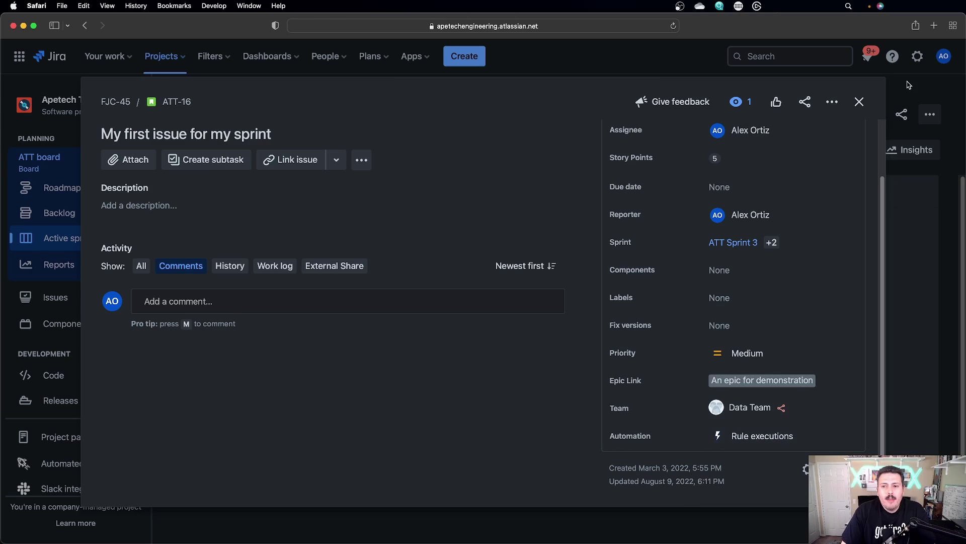
{"action": "left_click", "coordinate": [859, 102]}
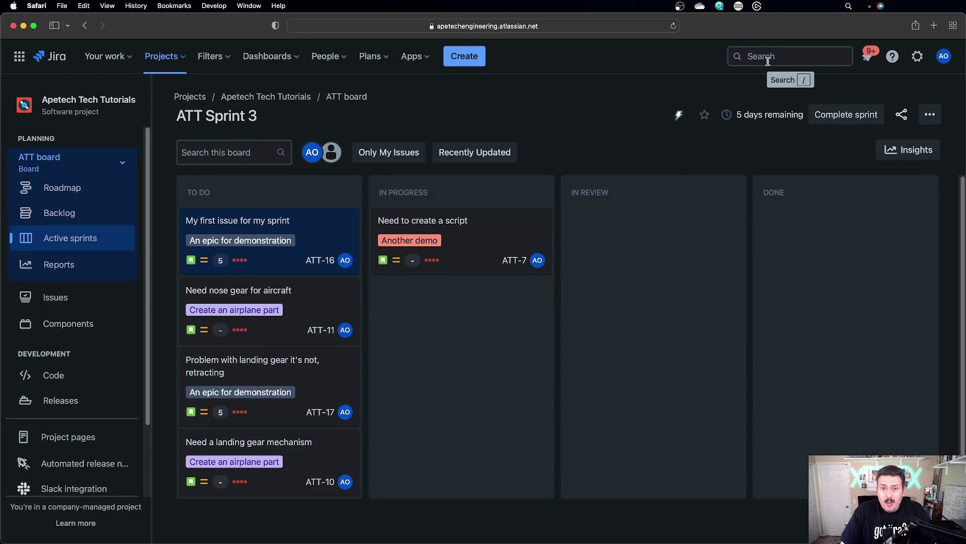
- Run the advanced JQL search "Team[Team]" = Data Team, returning NP-4, NP-2 and ATT-16
{"action": "left_click", "coordinate": [768, 61]}
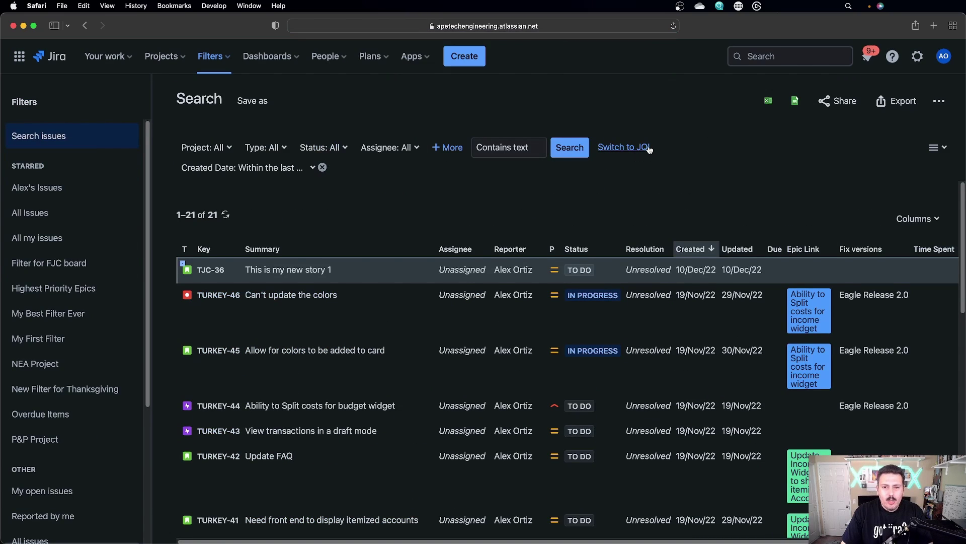
{"action": "left_click", "coordinate": [648, 148]}
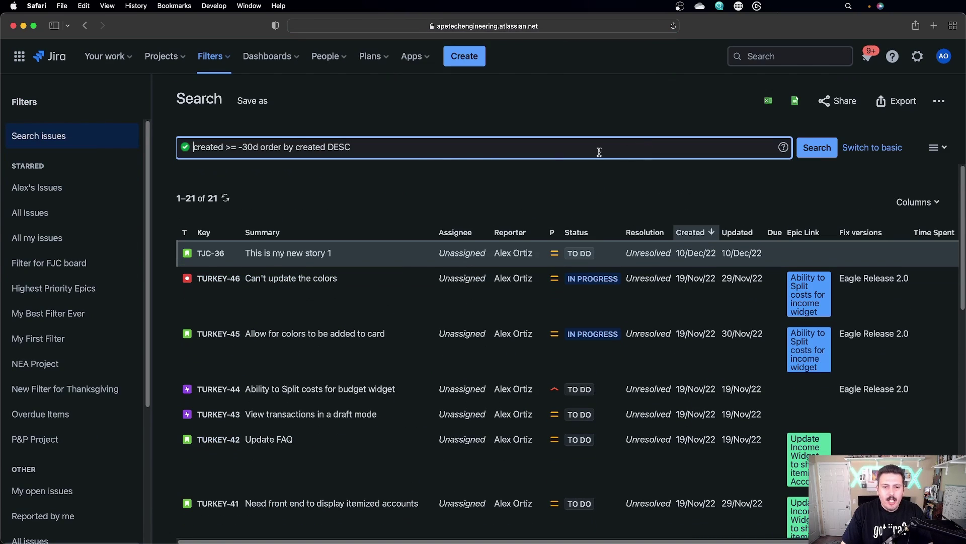
{"action": "type", "text": "team"}
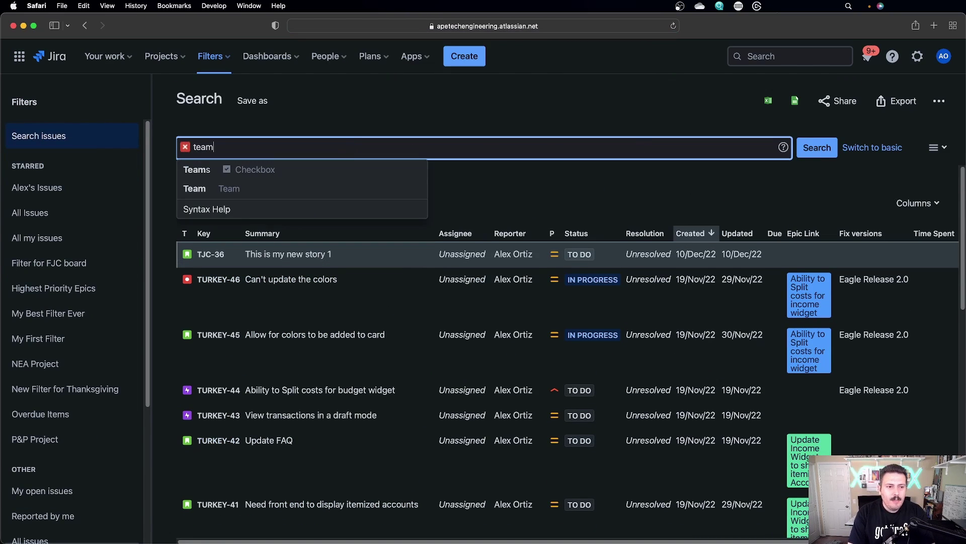
{"action": "left_click", "coordinate": [204, 188]}
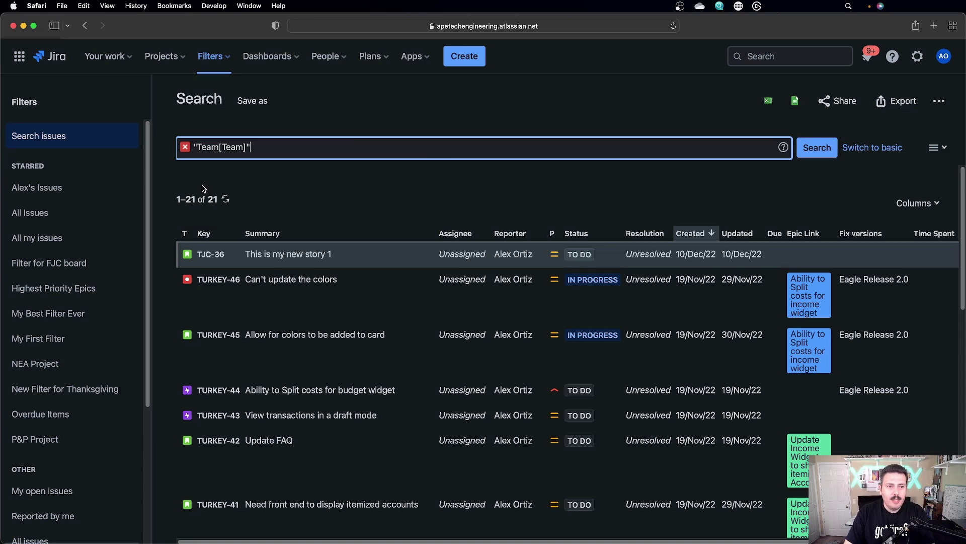
{"action": "type", "text": "="}
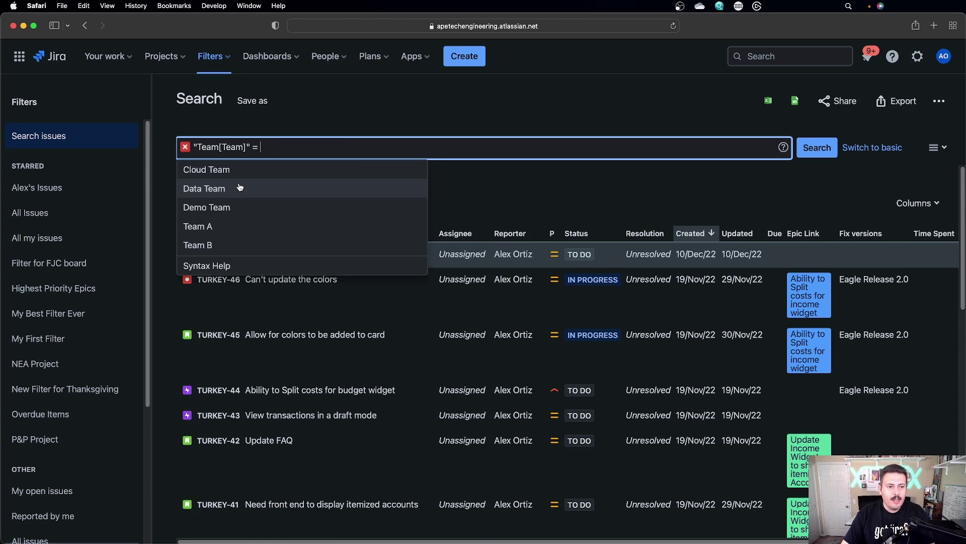
{"action": "left_click", "coordinate": [237, 188]}
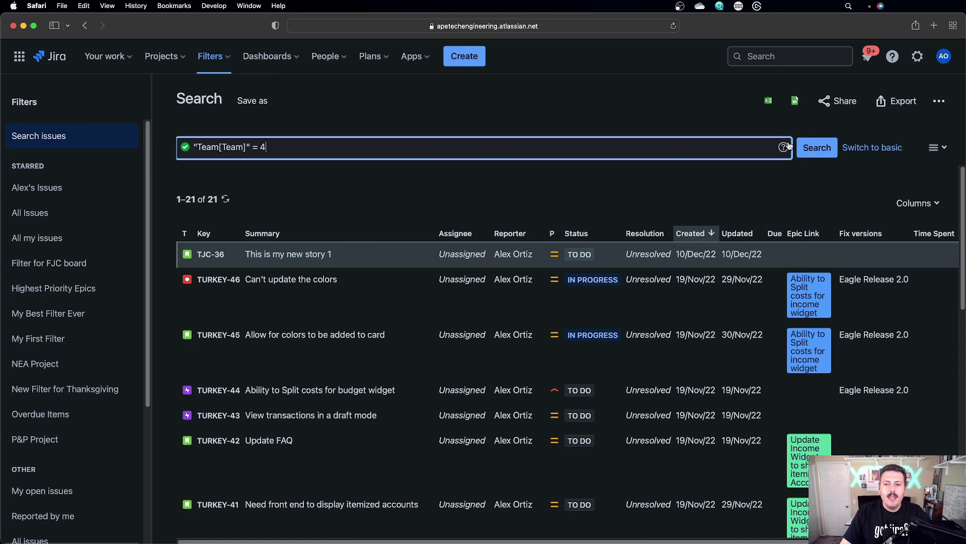
{"action": "left_click", "coordinate": [817, 148]}
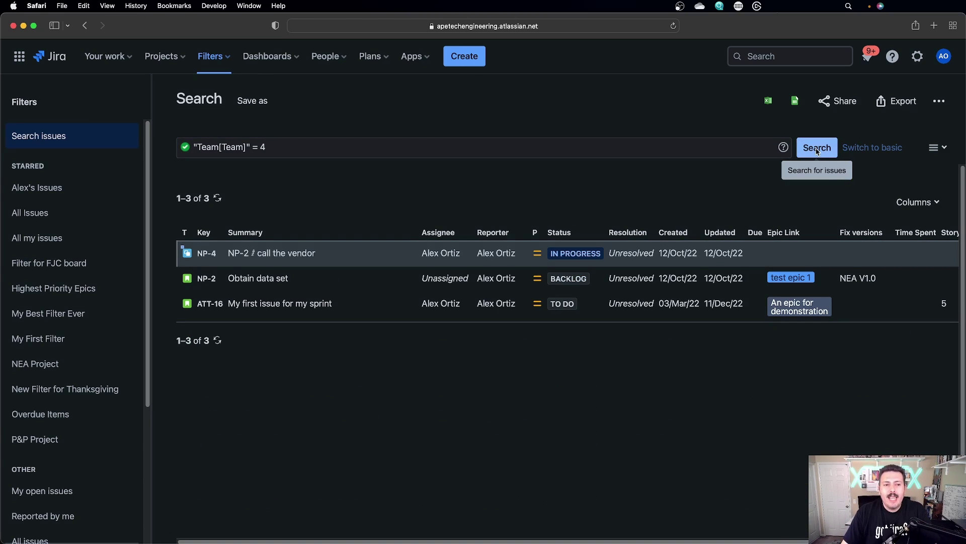